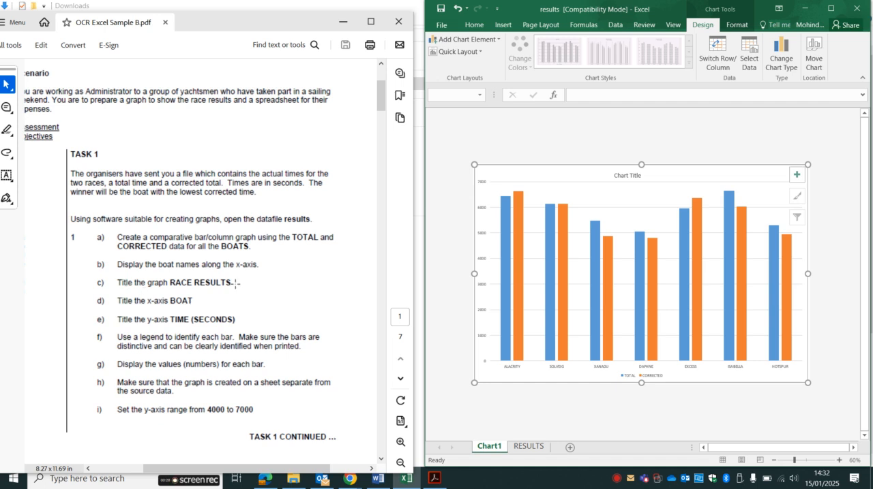
# Step: Replace the chart's placeholder title with RACE RESULTS
pyautogui.click(629, 179)
pyautogui.click(571, 96)
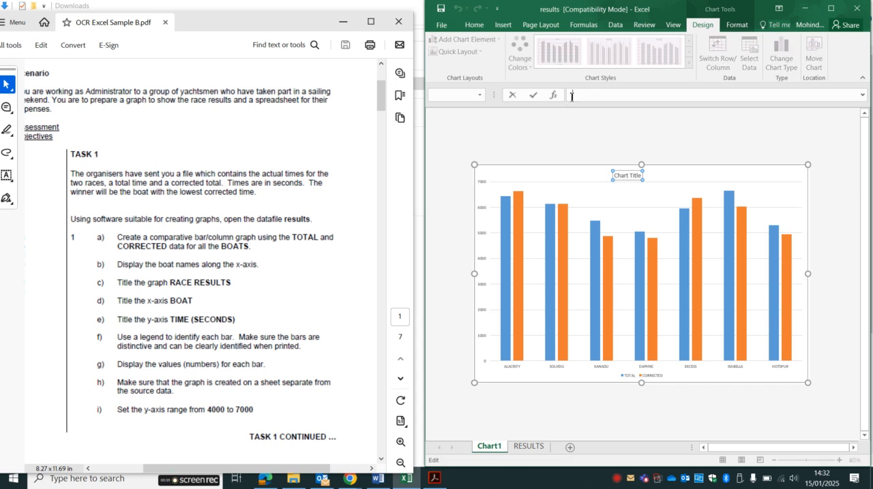
pyautogui.write('RC')
pyautogui.write('ACE RESU')
pyautogui.write('LTS')
pyautogui.press('Return')
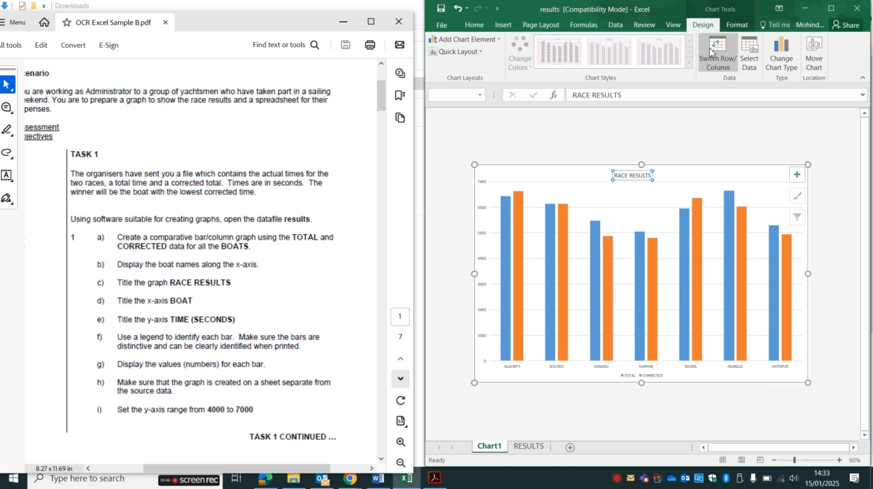
# Step: Add a primary horizontal axis title to the chart reading BOAT
pyautogui.click(489, 40)
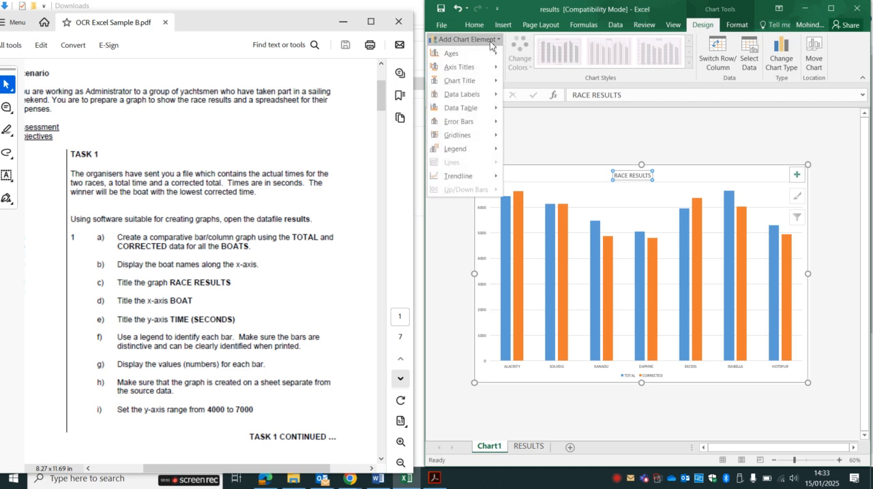
pyautogui.moveTo(467, 72)
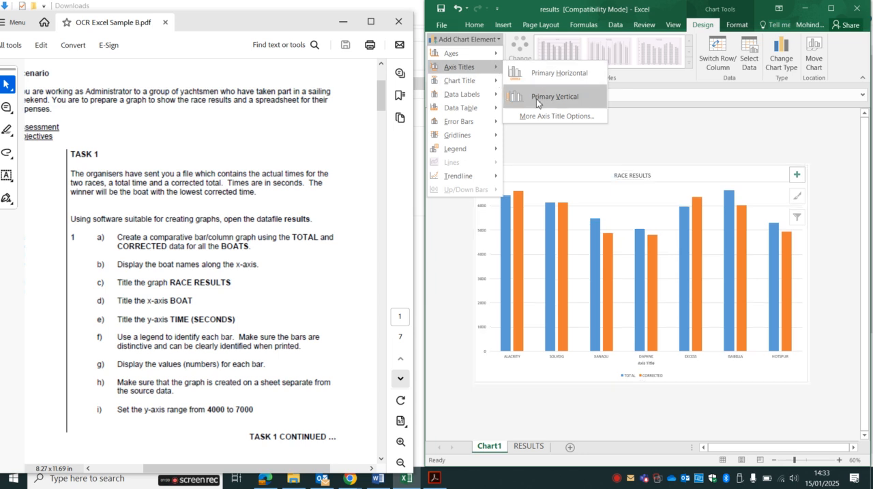
pyautogui.click(564, 75)
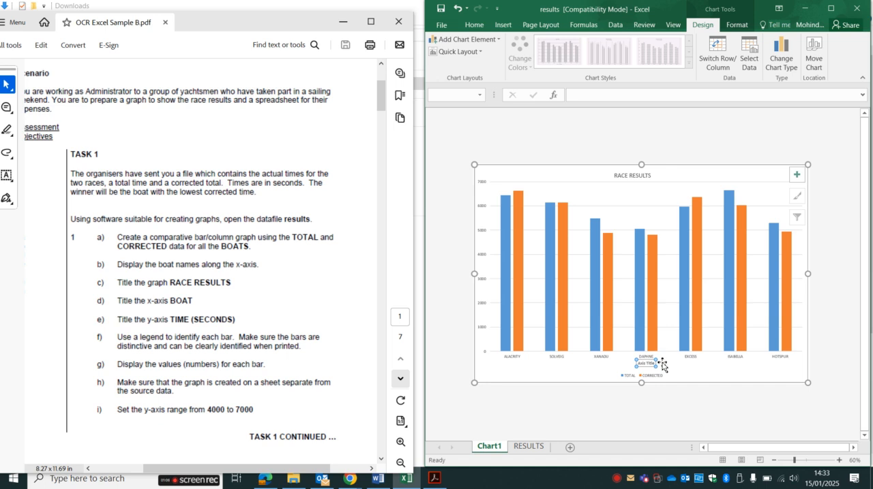
pyautogui.click(595, 96)
pyautogui.write('BOAT')
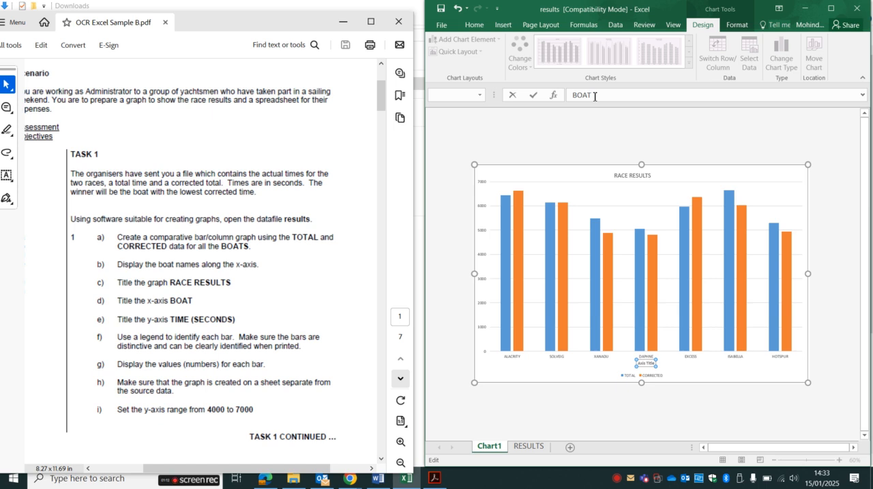
pyautogui.press('Return')
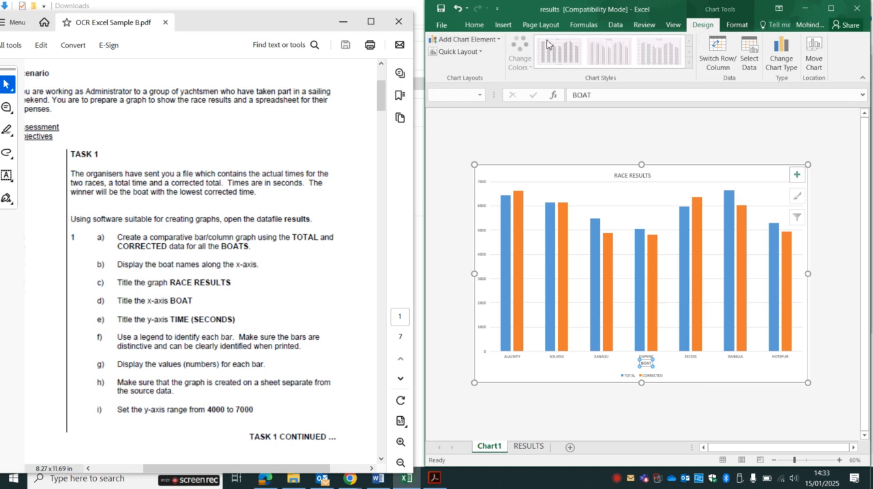
# Step: Add a primary vertical axis title to the chart reading TIME (SECONDS)
pyautogui.click(486, 42)
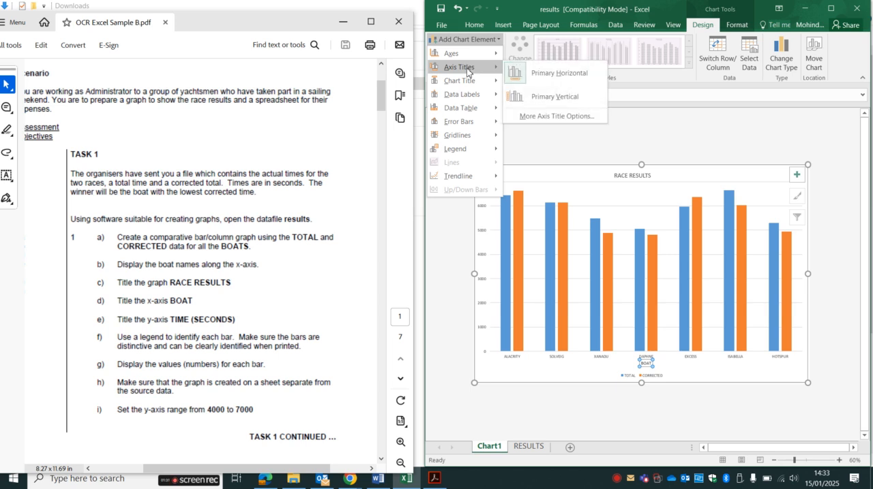
pyautogui.click(554, 96)
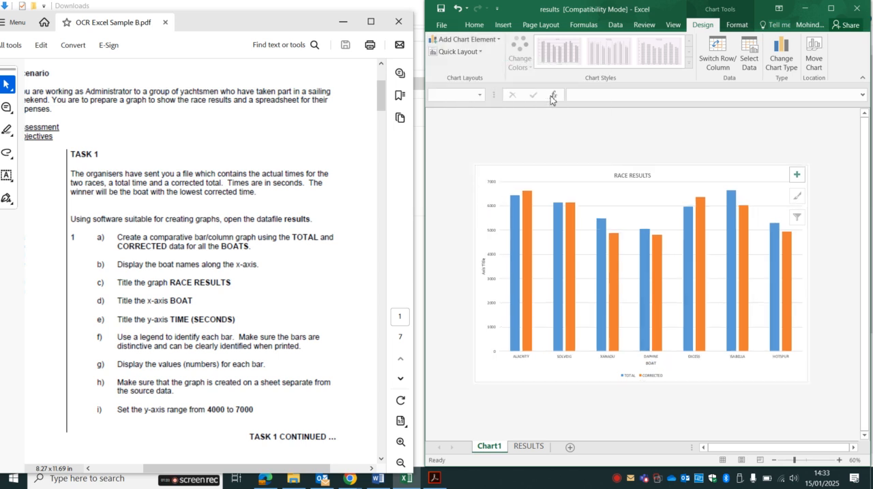
pyautogui.click(589, 96)
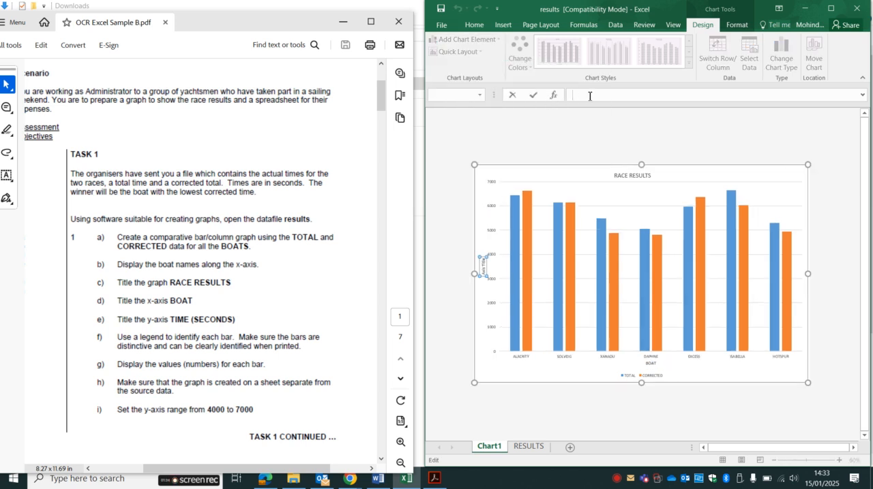
pyautogui.write('TIME (SECONDS)')
pyautogui.press('Return')
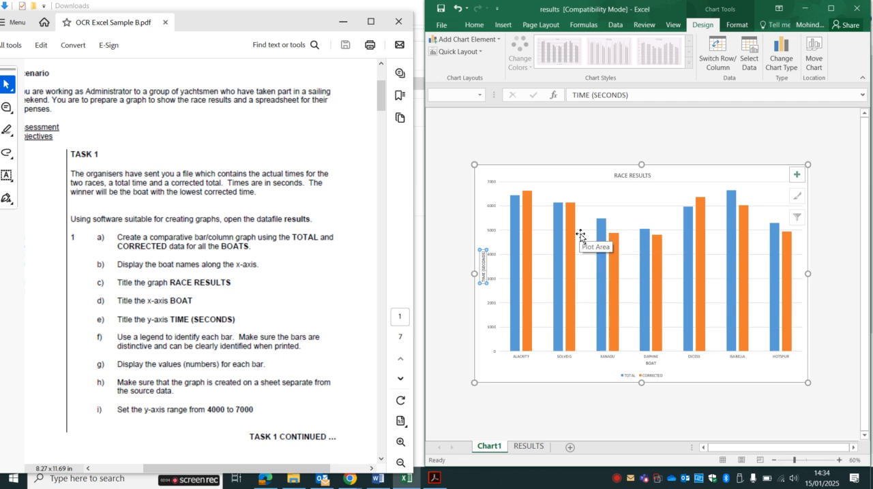
# Step: Add data labels at the outside end of every bar in the chart
pyautogui.moveTo(600, 275)
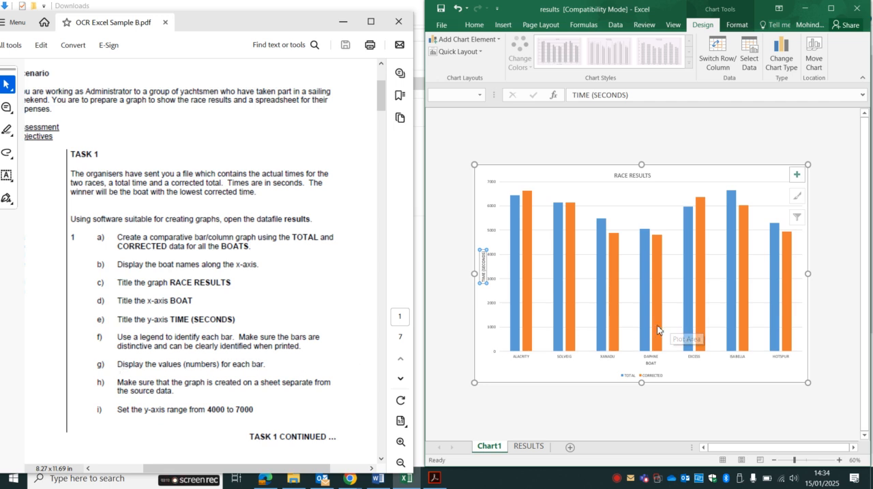
pyautogui.click(503, 45)
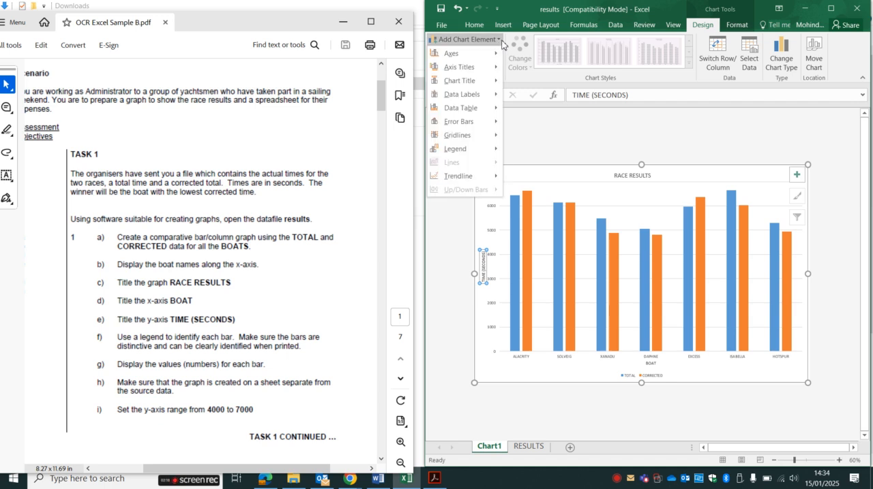
pyautogui.moveTo(490, 95)
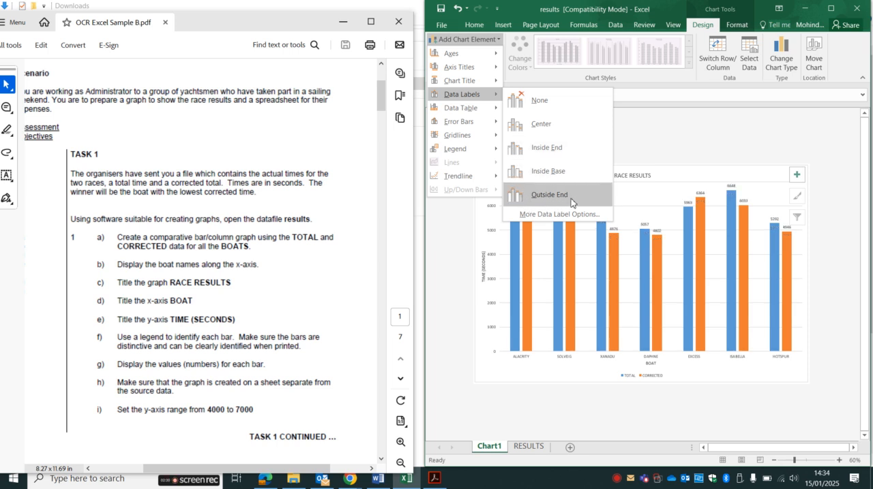
pyautogui.click(551, 197)
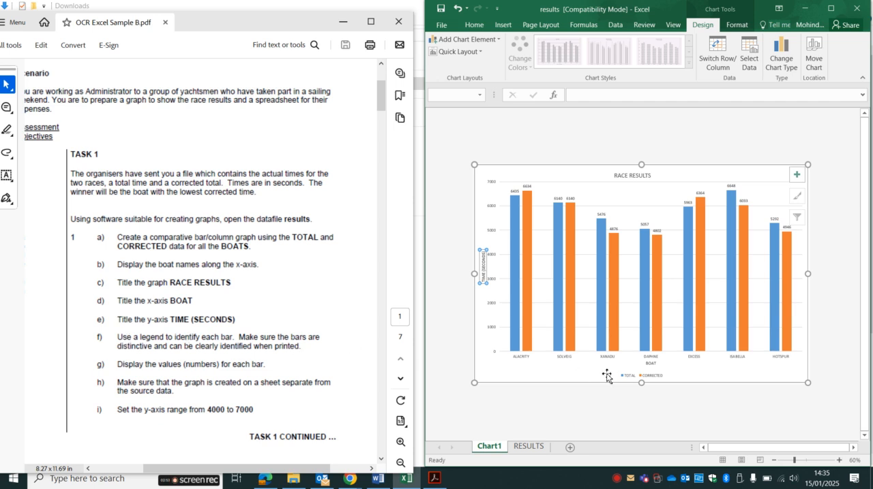
# Step: Delete the legend below the chart and add a legend on the chart's right side instead
pyautogui.click(653, 378)
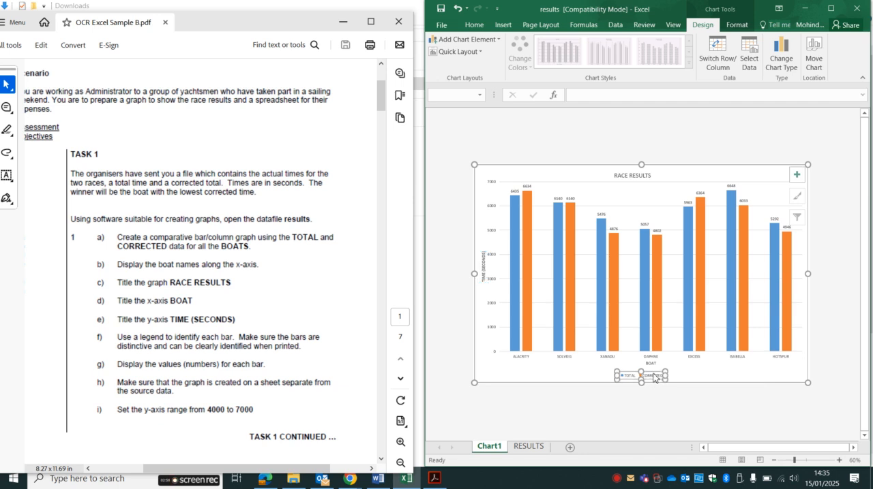
pyautogui.press('Delete')
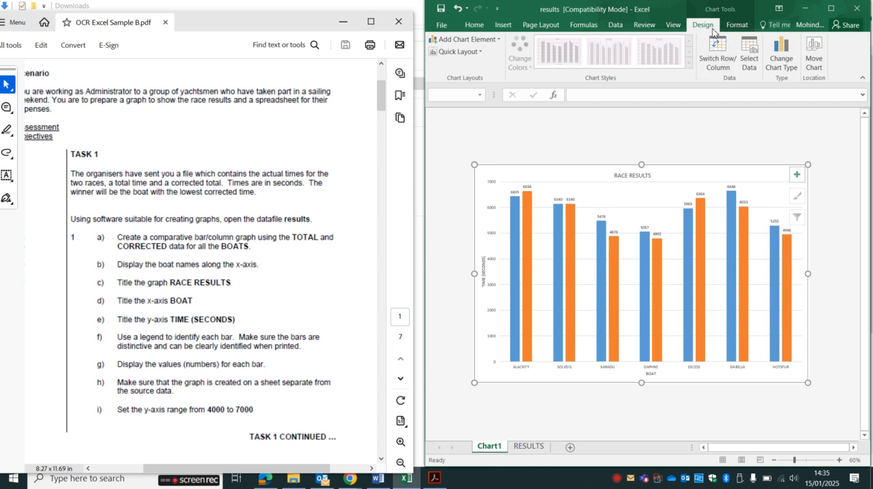
pyautogui.click(488, 41)
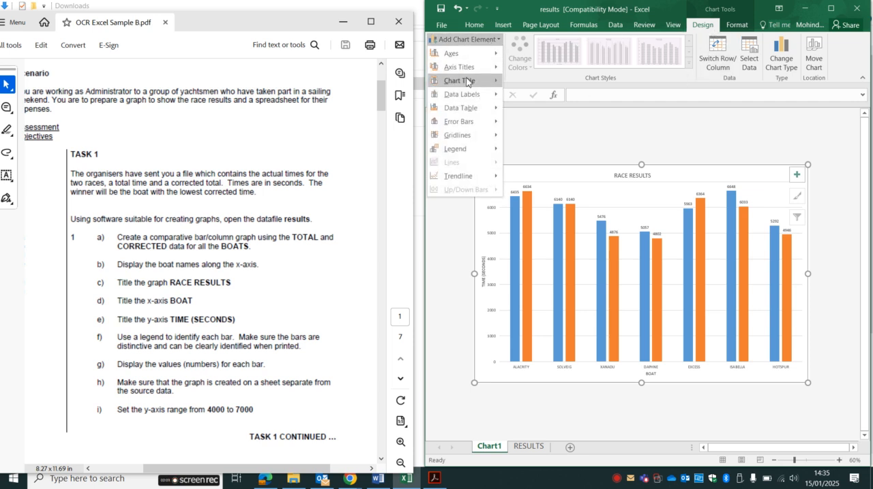
pyautogui.moveTo(454, 154)
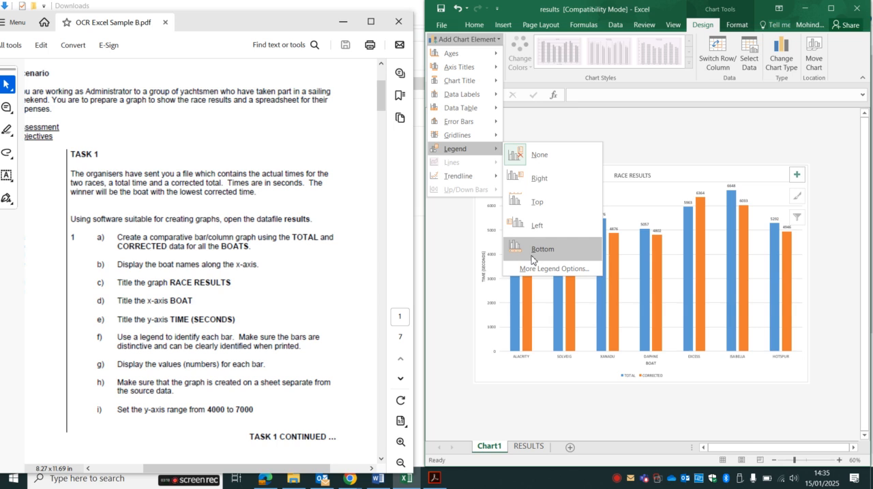
pyautogui.click(552, 179)
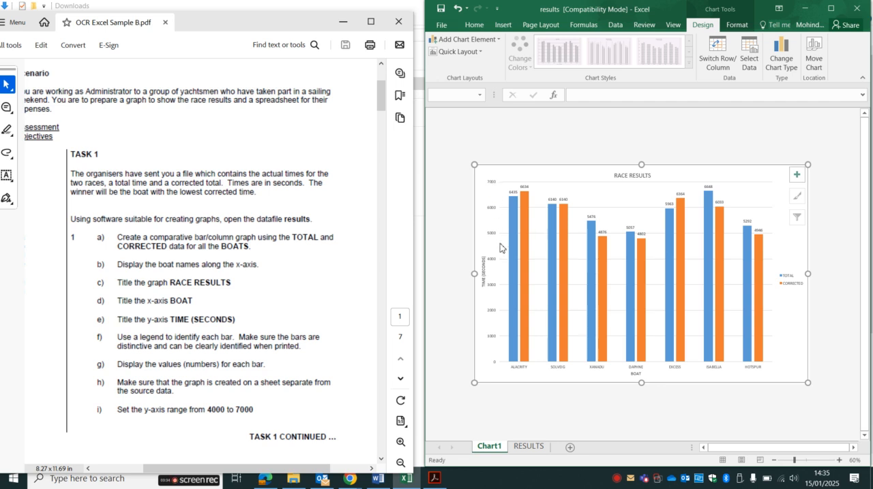
# Step: Try setting the vertical axis's major unit to 4000 in its axis formatting options
pyautogui.click(495, 366)
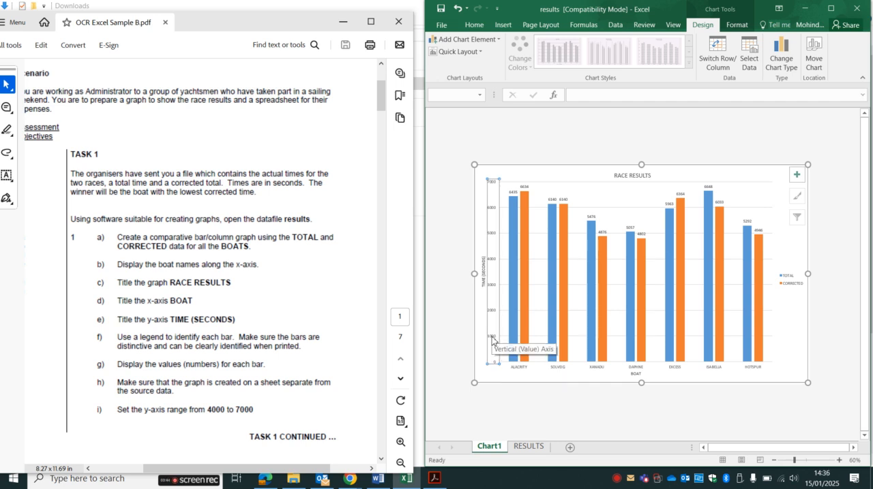
pyautogui.rightClick(493, 341)
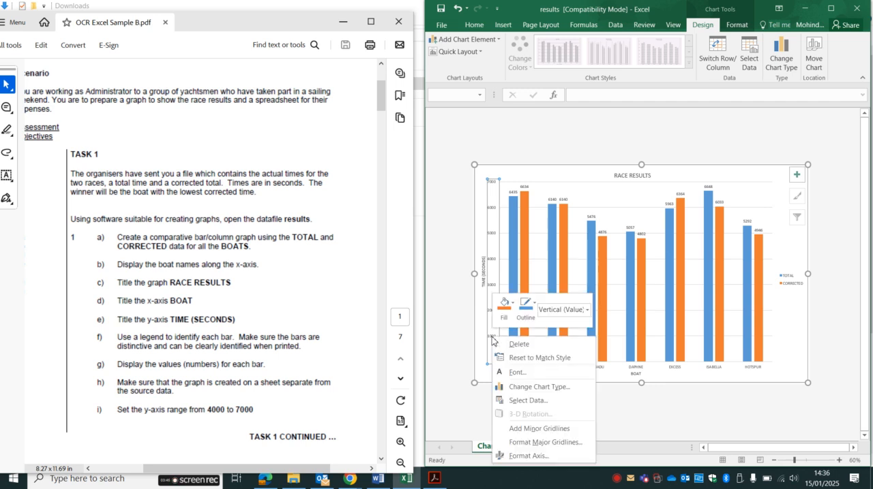
pyautogui.click(527, 456)
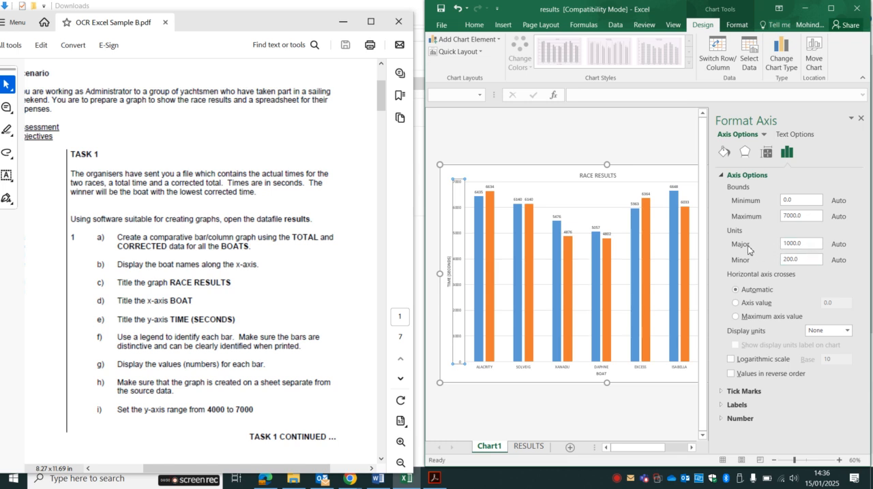
pyautogui.moveTo(812, 246); pyautogui.dragTo(776, 248)
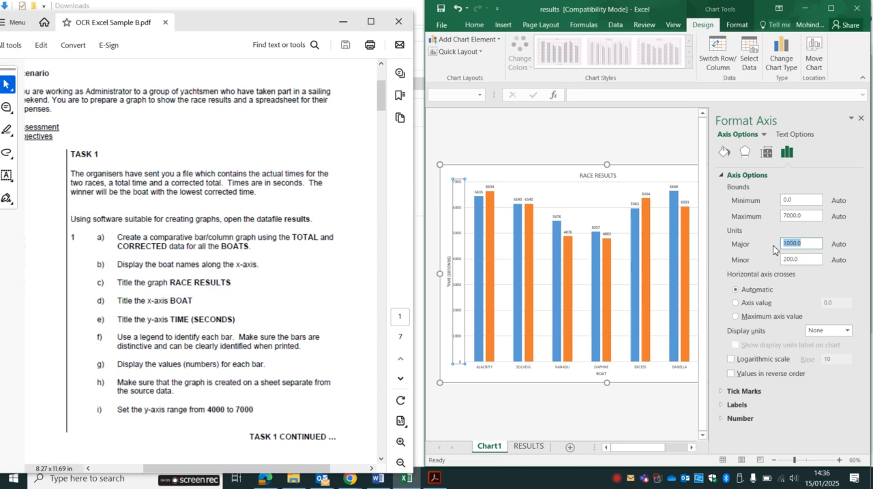
pyautogui.write('4')
pyautogui.click(800, 217)
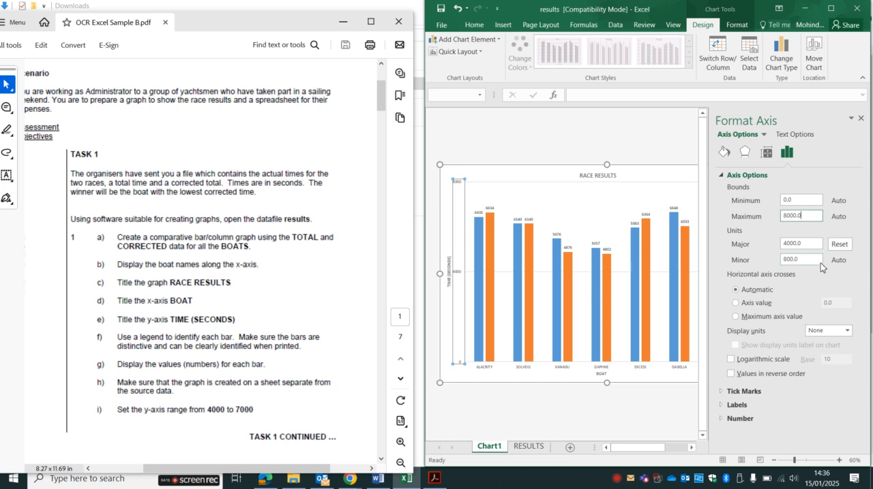
pyautogui.click(809, 242)
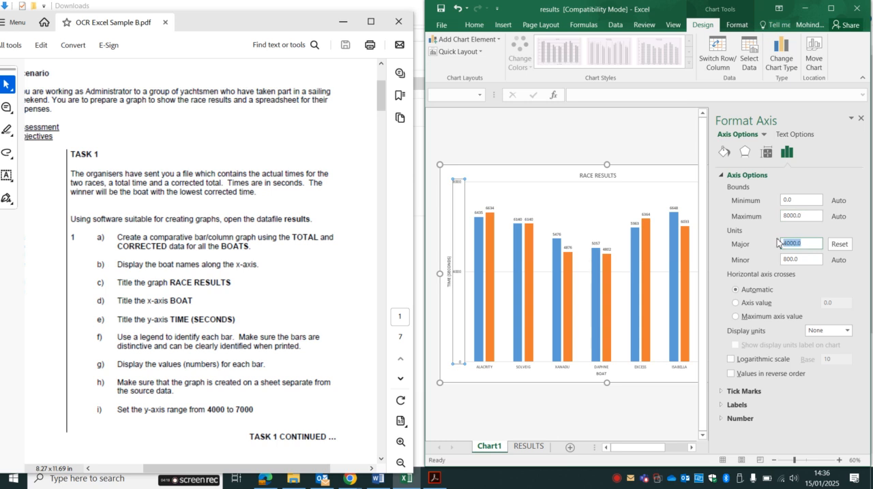
# Step: Try setting the vertical axis bounds to a minimum of 4000 and a maximum of 7000, and close the axis formatting options
pyautogui.moveTo(811, 200); pyautogui.dragTo(766, 201)
pyautogui.write('4000')
pyautogui.press('Tab')
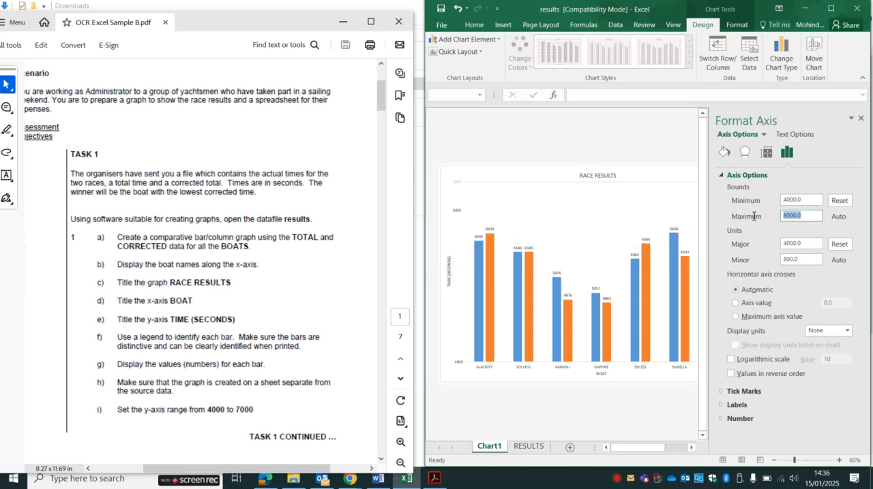
pyautogui.write('7')
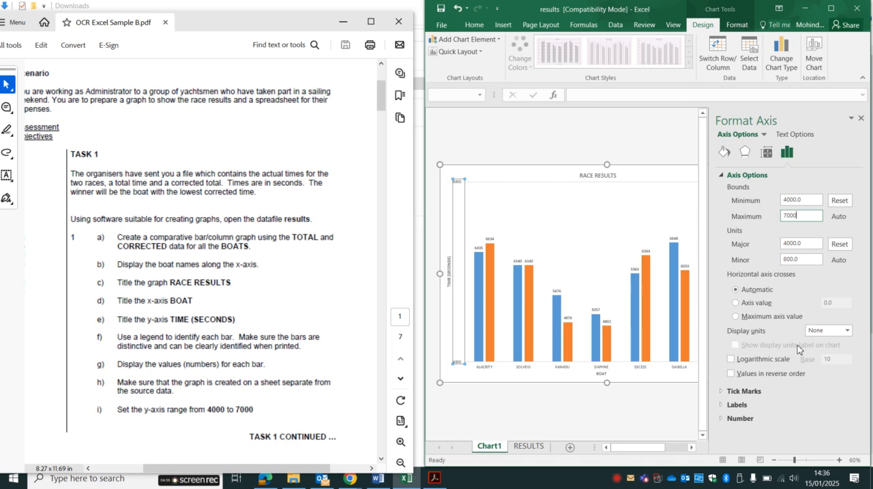
pyautogui.click(761, 95)
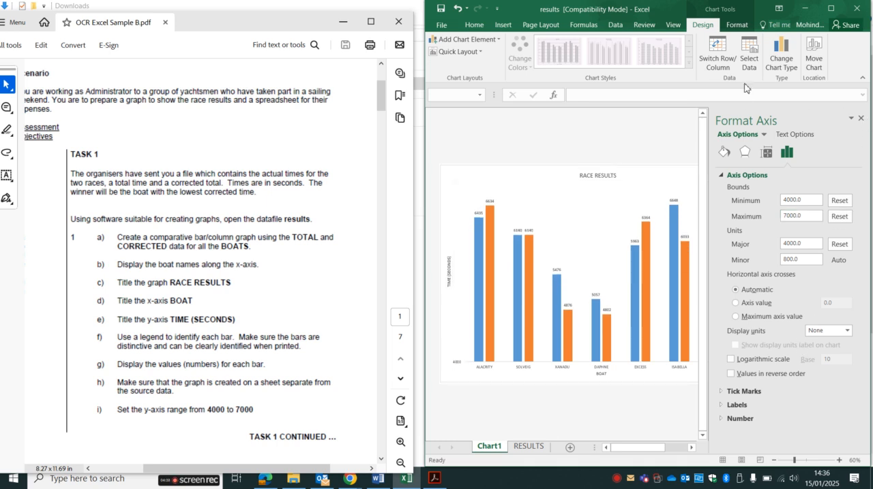
pyautogui.click(860, 118)
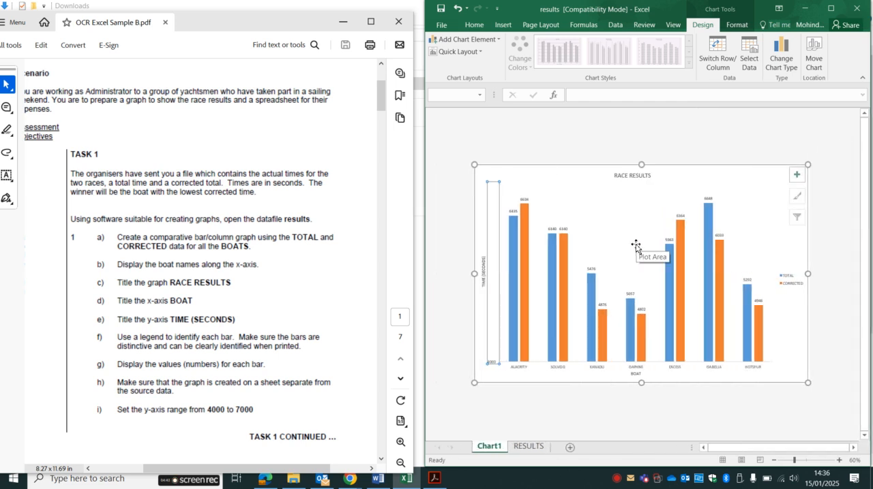
# Step: Undo the changes to the vertical axis's bounds and major unit
pyautogui.hotkey('ctrl', 'z')
pyautogui.hotkey('ctrl', 'z')
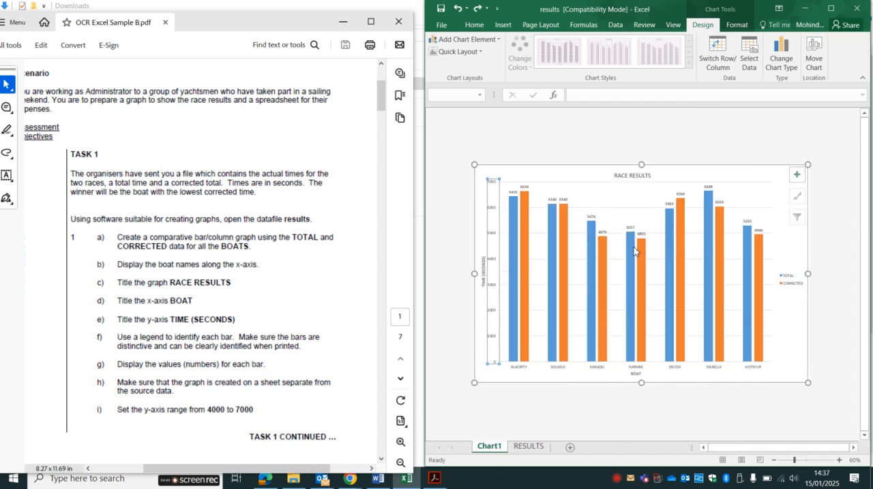
pyautogui.click(464, 39)
# Step: Reopen the vertical axis's formatting options and start editing its minimum bound
pyautogui.click(494, 259)
pyautogui.rightClick(495, 260)
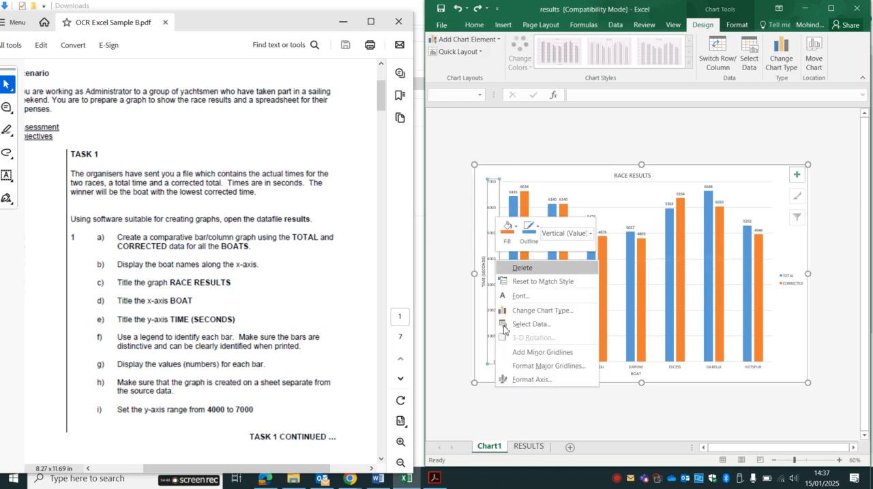
pyautogui.click(519, 382)
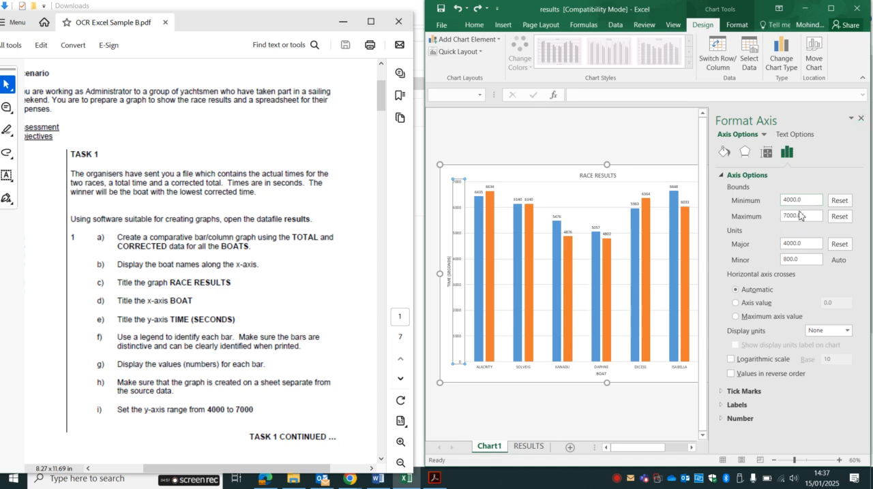
pyautogui.click(807, 200)
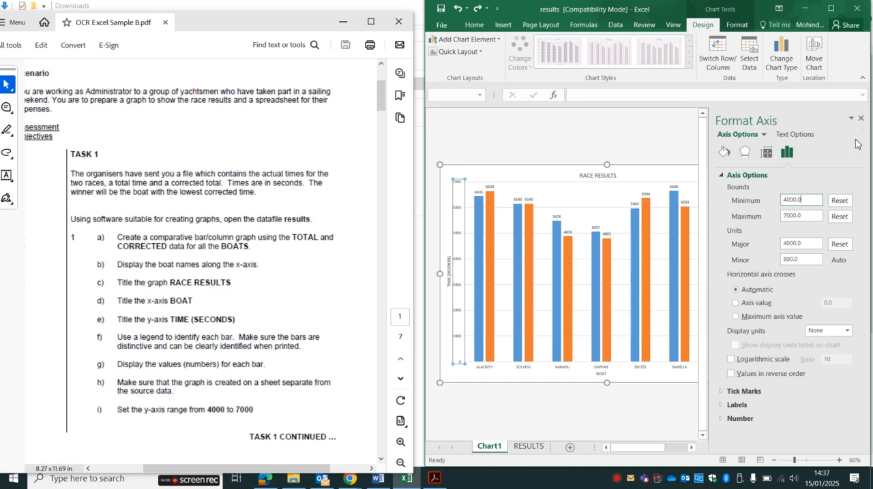